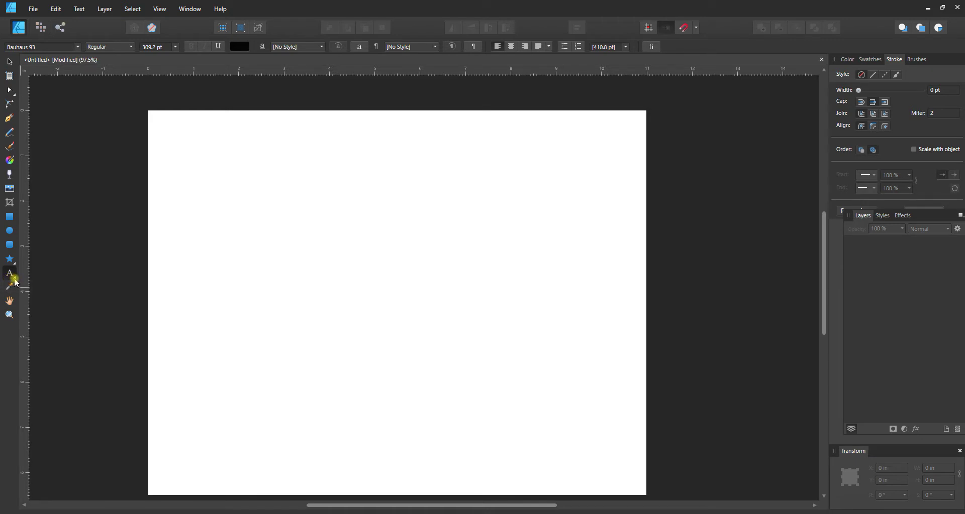
- Place the word 'Hello' as black Bauhaus 93 artistic text at 329.4 pt, shifted slightly left
{"action": "left_click", "coordinate": [16, 282]}
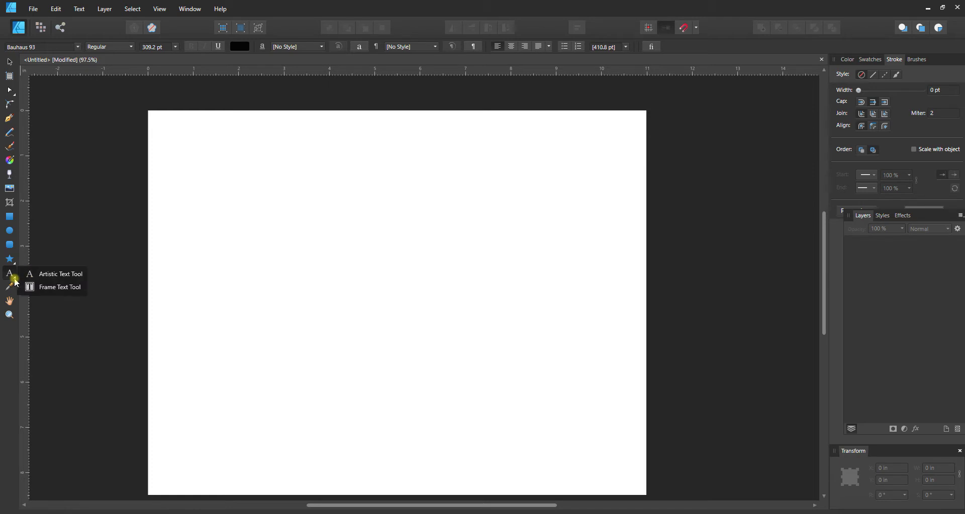
{"action": "left_click", "coordinate": [54, 276]}
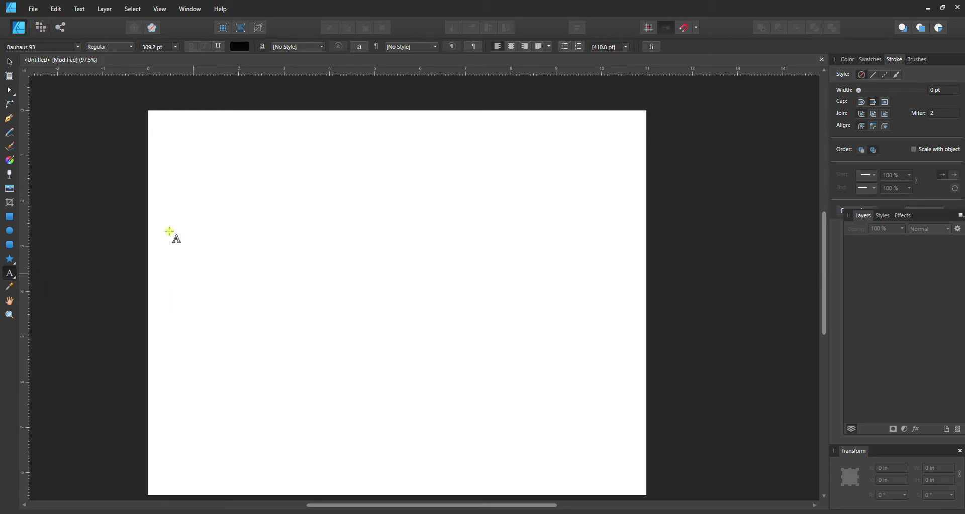
{"action": "left_click_drag", "start_coordinate": [180, 217], "coordinate": [225, 360]}
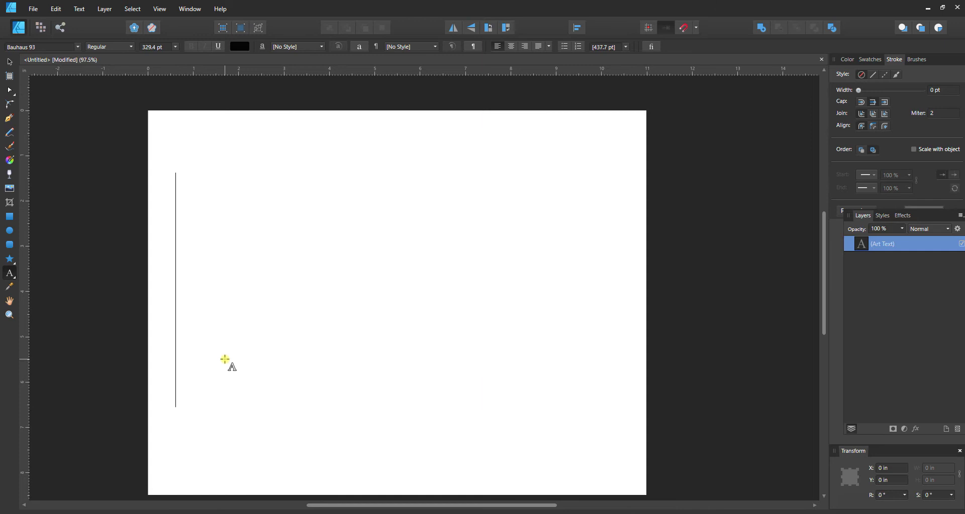
{"action": "type", "text": "Hello"}
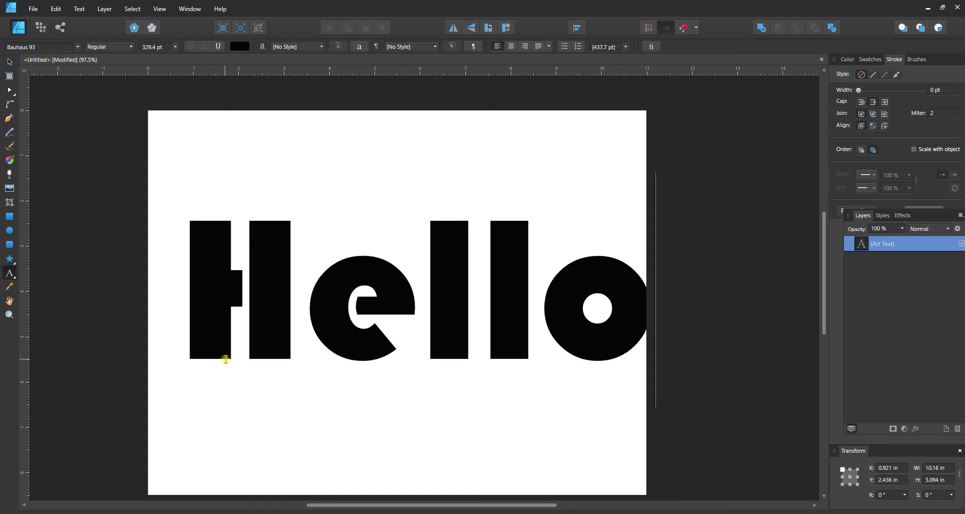
{"action": "key", "text": "Escape"}
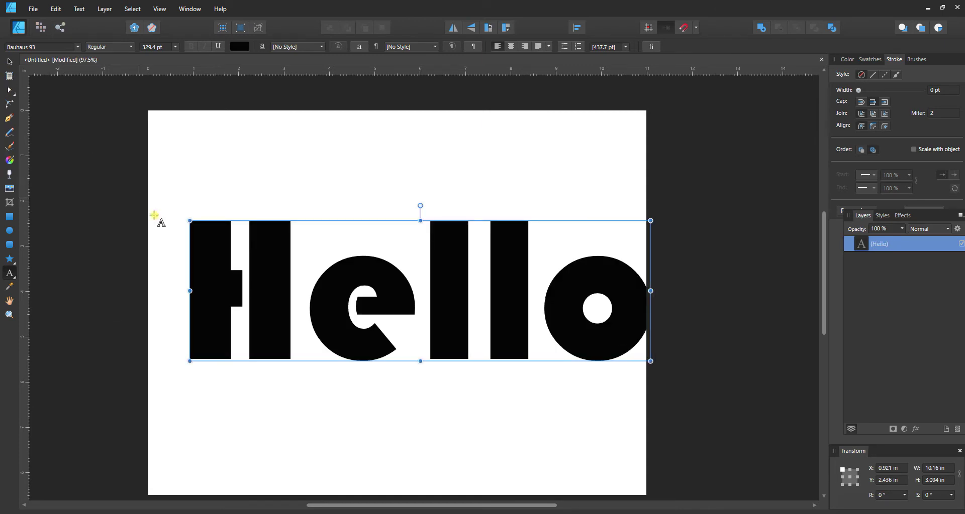
{"action": "left_click", "coordinate": [14, 69]}
{"action": "left_click_drag", "start_coordinate": [224, 286], "coordinate": [204, 315]}
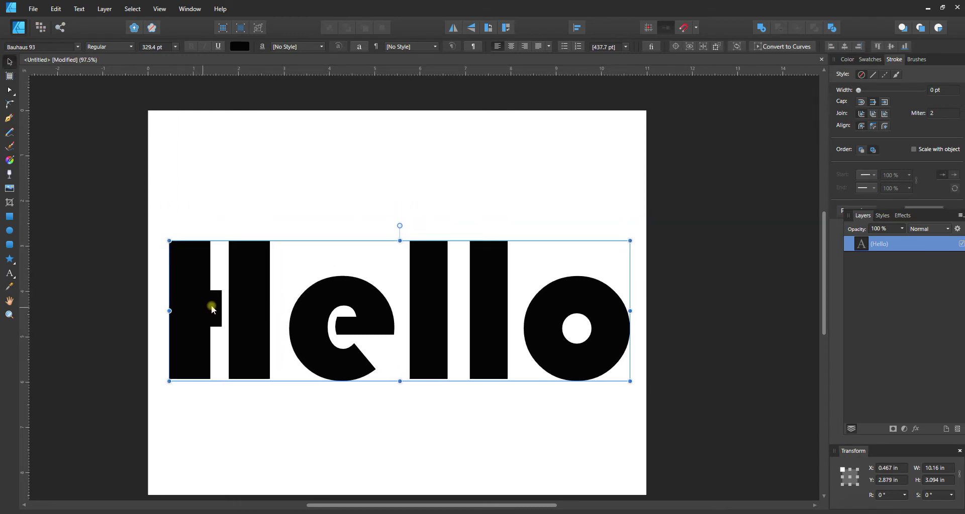
{"action": "left_click", "coordinate": [11, 119]}
- Give the Hello text a bitmap fill using the gold foil image platt-gold-186961_1920.jpg
{"action": "left_click", "coordinate": [10, 164]}
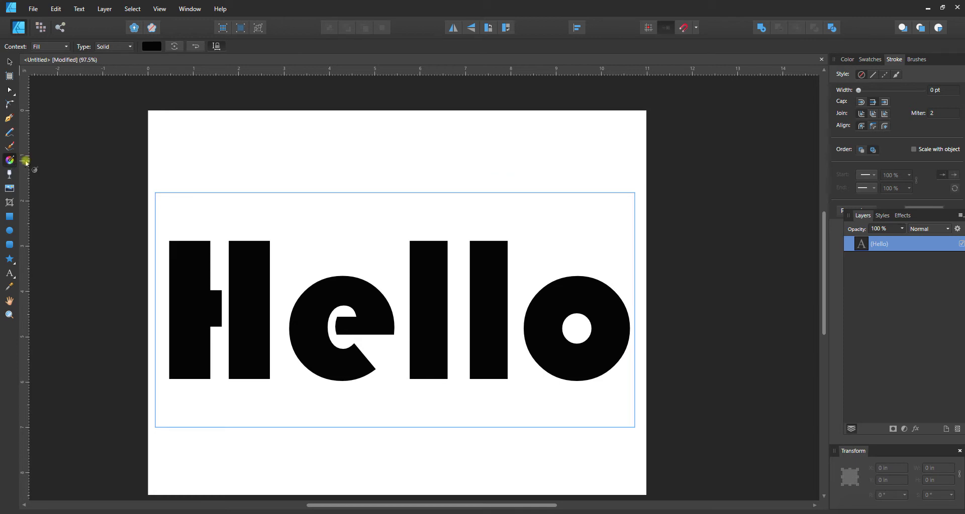
{"action": "left_click", "coordinate": [48, 47]}
{"action": "left_click", "coordinate": [108, 47]}
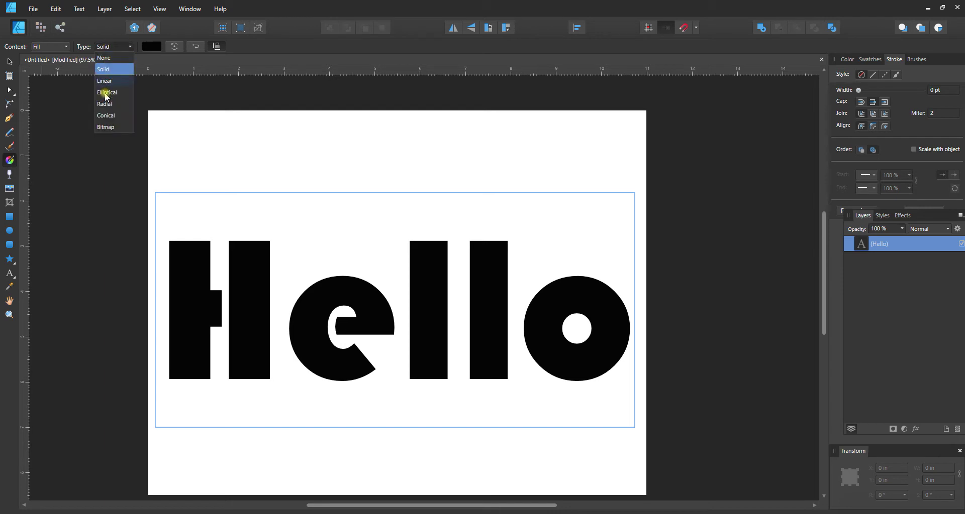
{"action": "left_click", "coordinate": [107, 126]}
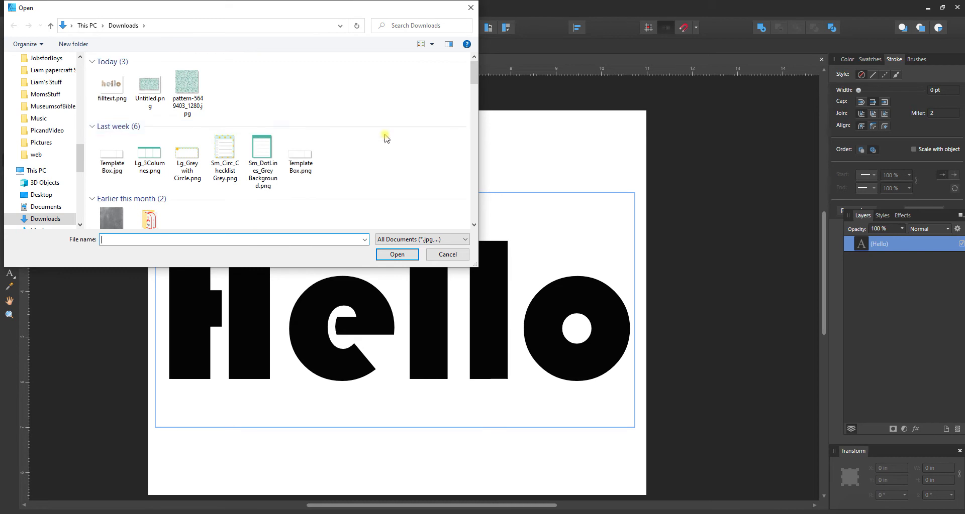
{"action": "scroll", "coordinate": [385, 138], "scroll_direction": "down", "scroll_amount": 3}
{"action": "scroll", "coordinate": [385, 138], "scroll_direction": "down", "scroll_amount": 2}
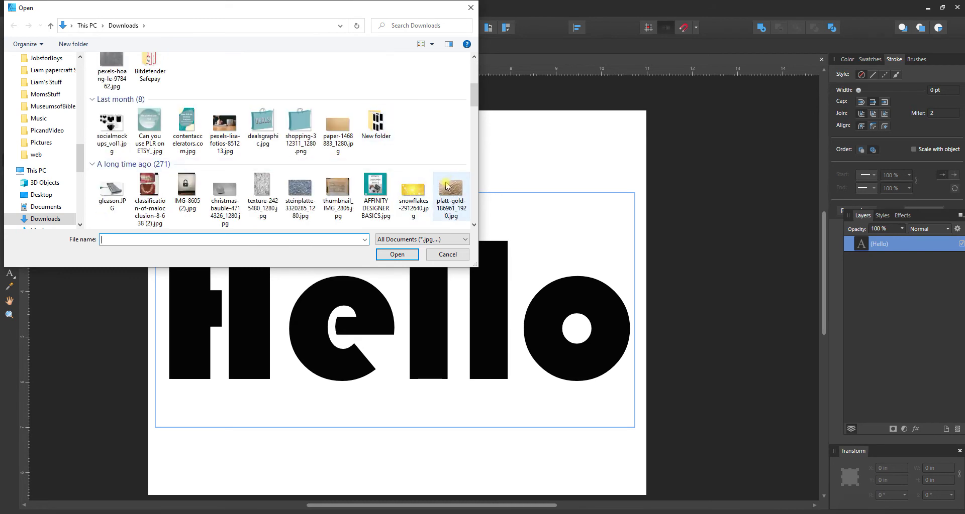
{"action": "left_click", "coordinate": [447, 187]}
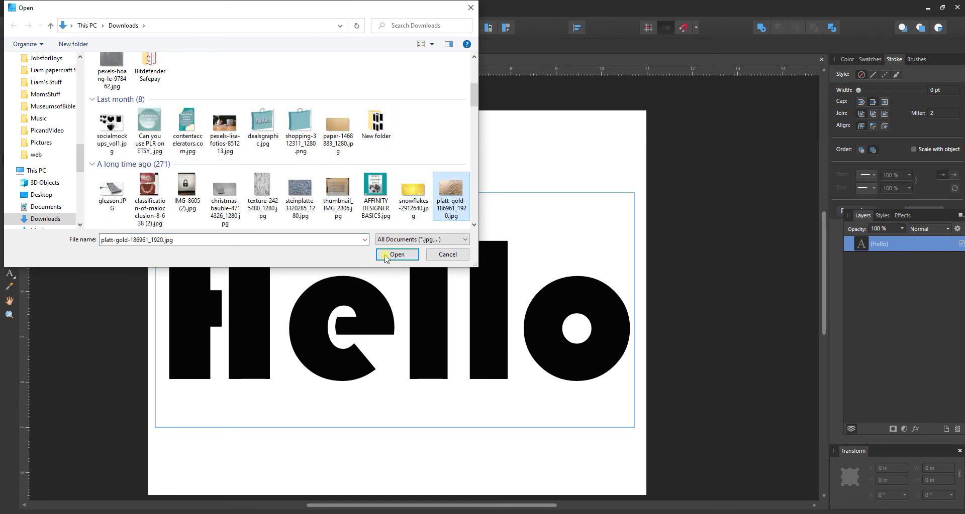
{"action": "left_click", "coordinate": [386, 255]}
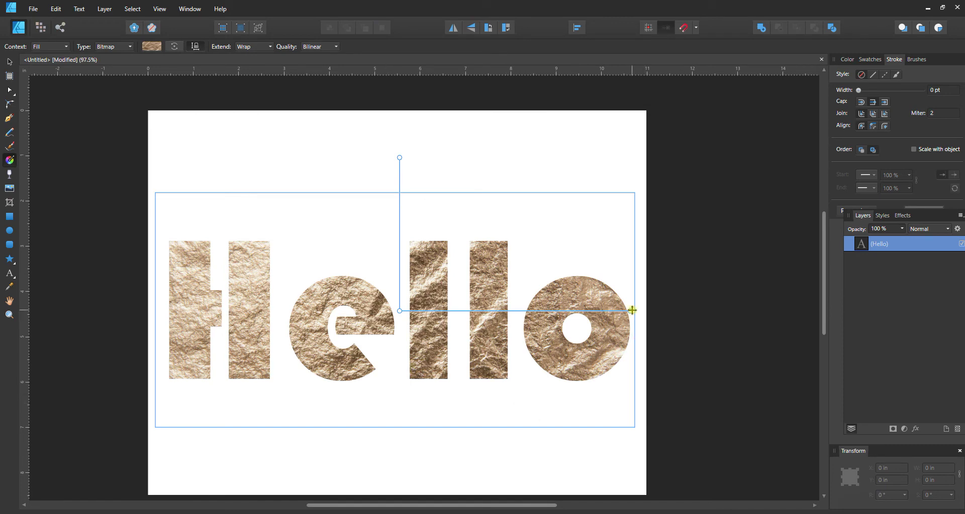
- Set the gold fill's Extend to Zero and enlarge the texture across all Hello letters
{"action": "mouse_move", "coordinate": [632, 310]}
{"action": "left_mouse_down"}
{"action": "mouse_move", "coordinate": [543, 310]}
{"action": "mouse_move", "coordinate": [638, 311]}
{"action": "left_mouse_up"}
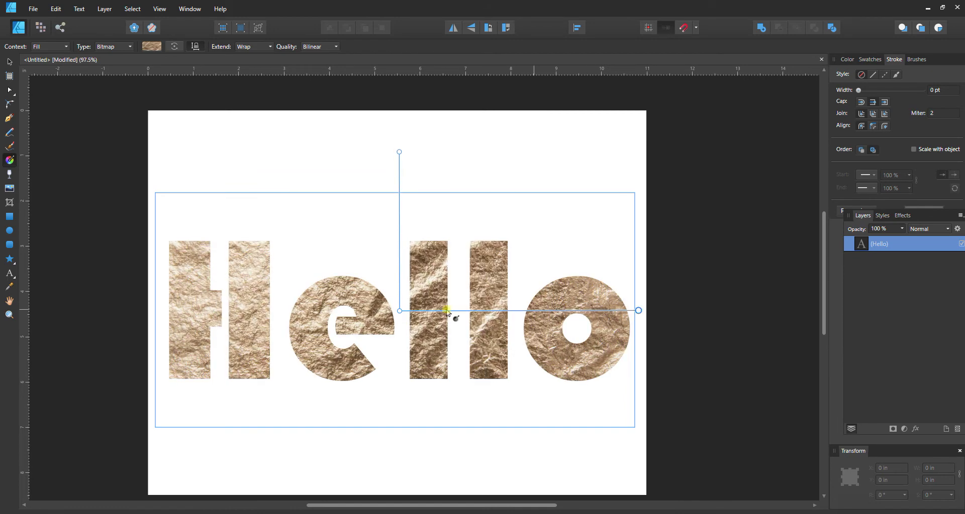
{"action": "mouse_move", "coordinate": [399, 311]}
{"action": "left_mouse_down"}
{"action": "mouse_move", "coordinate": [401, 273]}
{"action": "mouse_move", "coordinate": [403, 315]}
{"action": "left_mouse_up"}
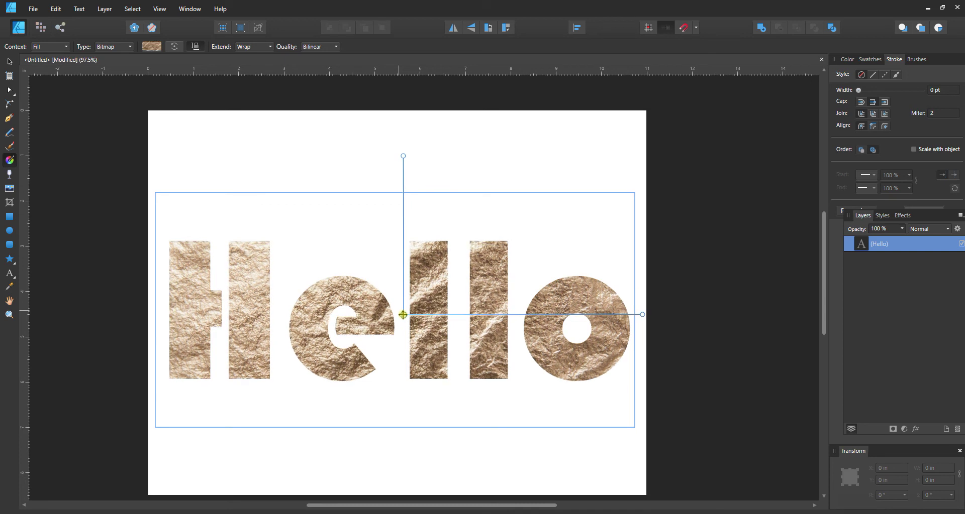
{"action": "left_click", "coordinate": [252, 48]}
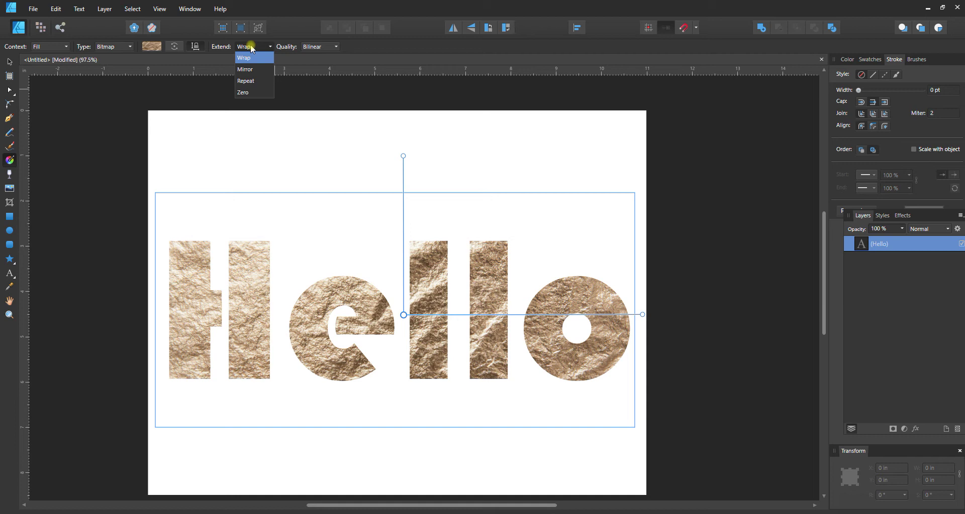
{"action": "left_click", "coordinate": [243, 93]}
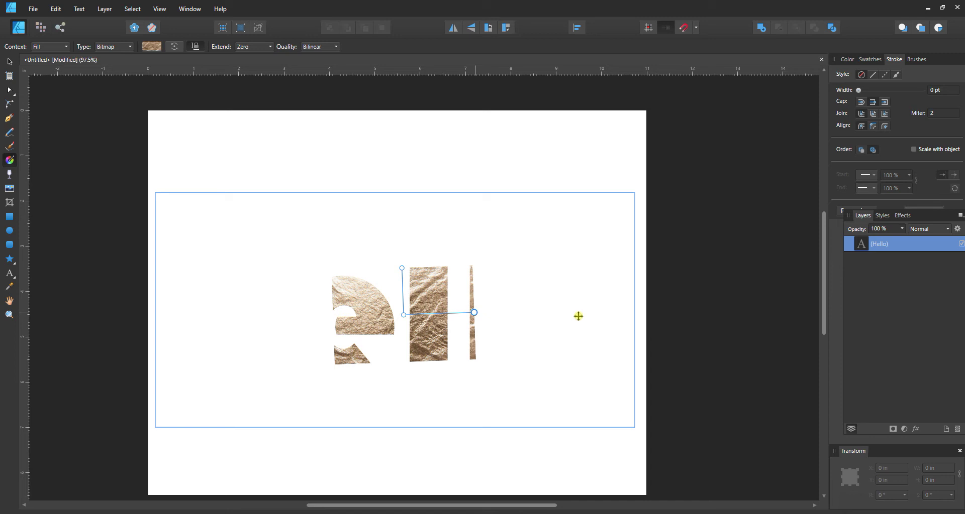
{"action": "left_click_drag", "start_coordinate": [579, 316], "coordinate": [571, 319]}
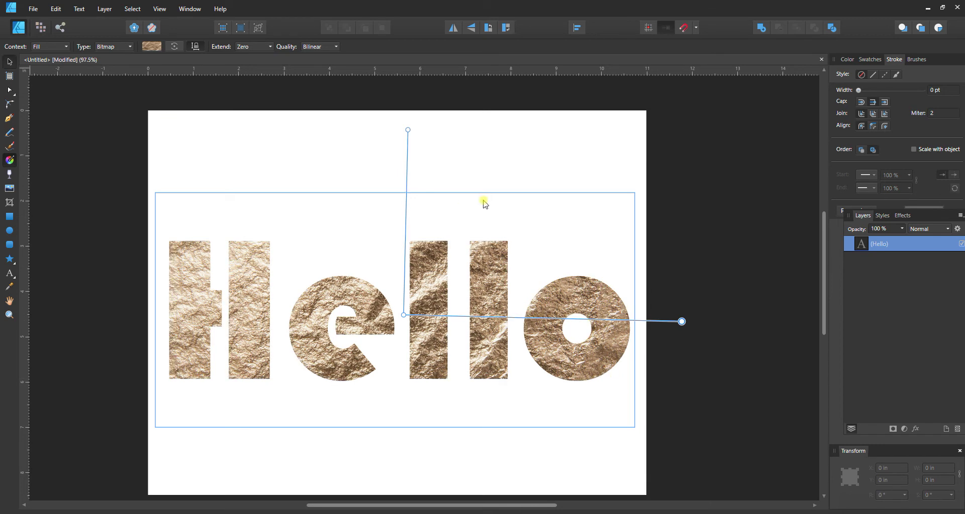
- Reselect the Hello text and convert it to curves
{"action": "key", "text": "v"}
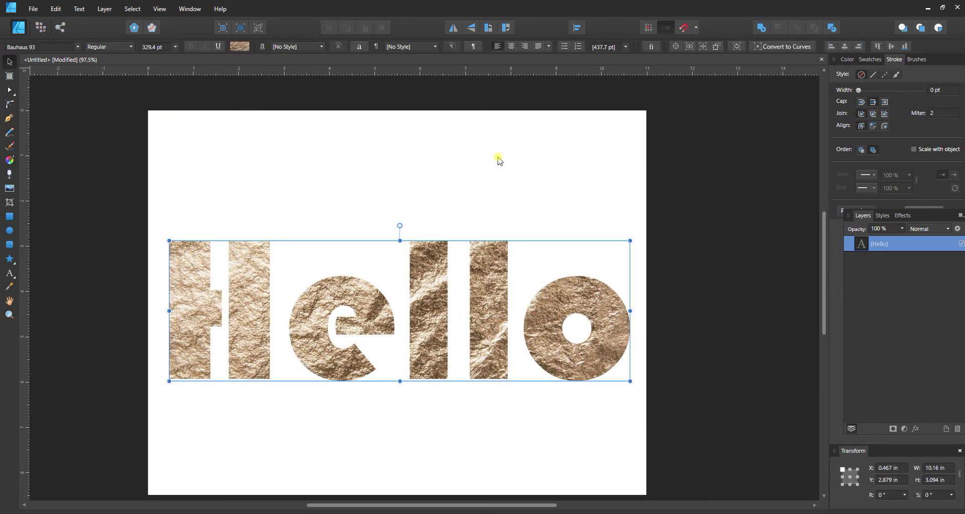
{"action": "left_click", "coordinate": [580, 209]}
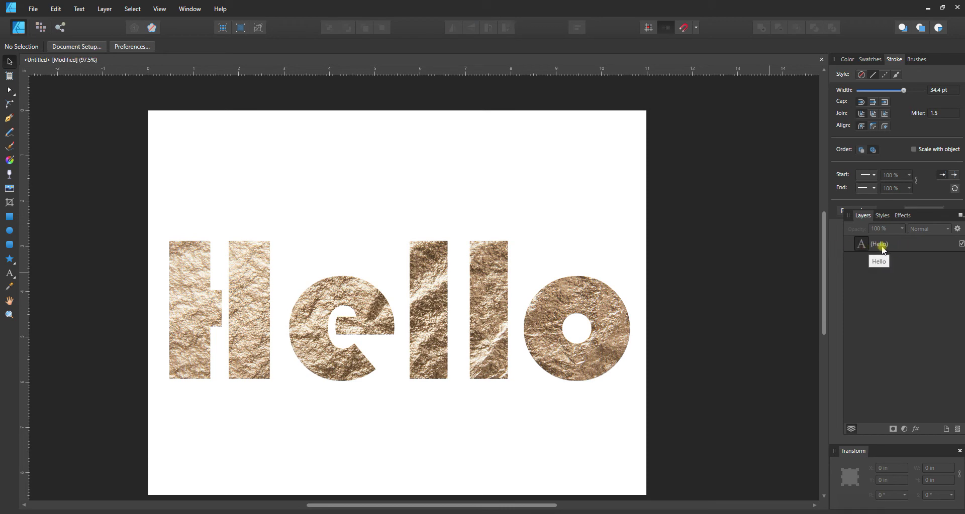
{"action": "left_click", "coordinate": [602, 305]}
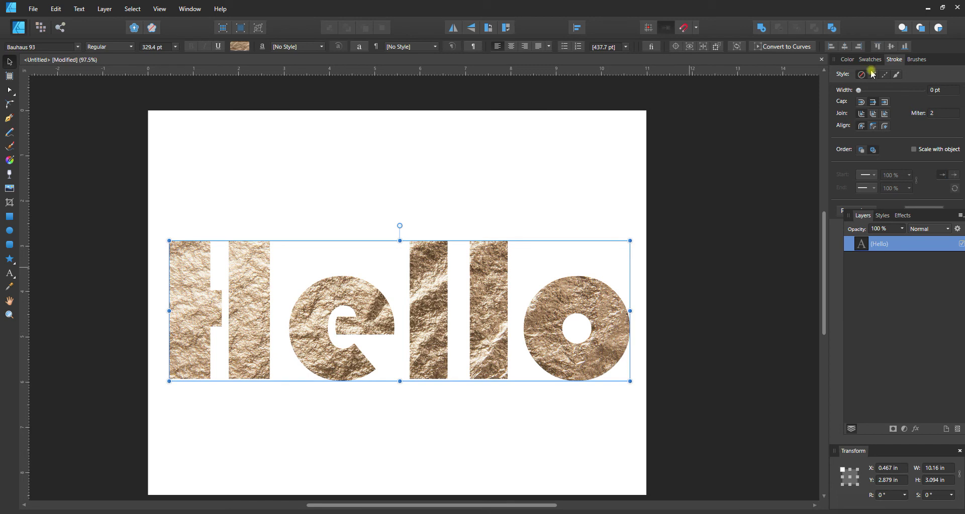
{"action": "left_click", "coordinate": [781, 47]}
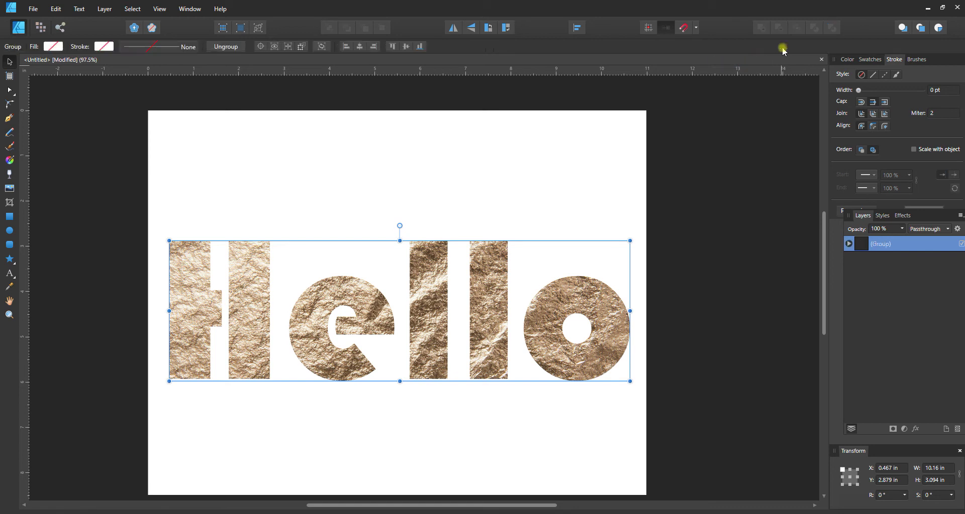
- Expand the letter group in Layers and select the e and second l shapes
{"action": "left_click", "coordinate": [849, 244]}
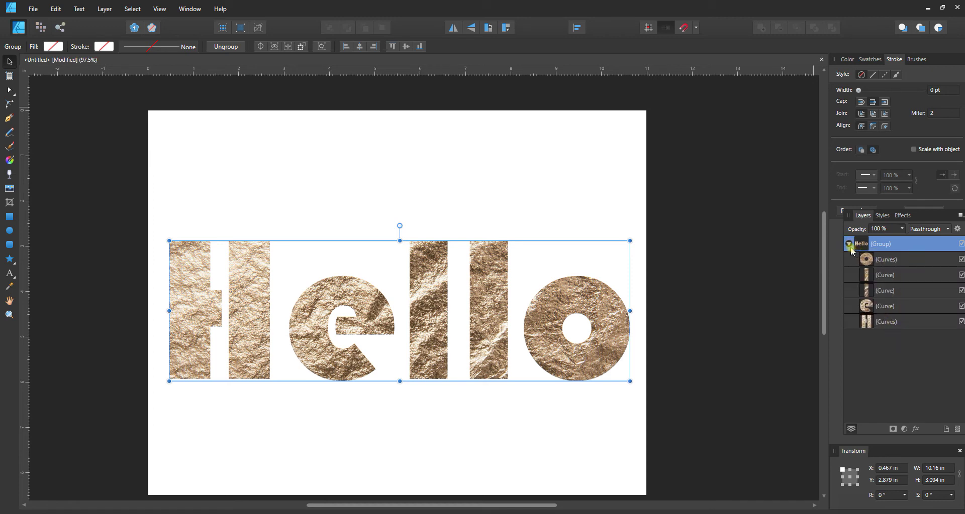
{"action": "left_click", "coordinate": [888, 306]}
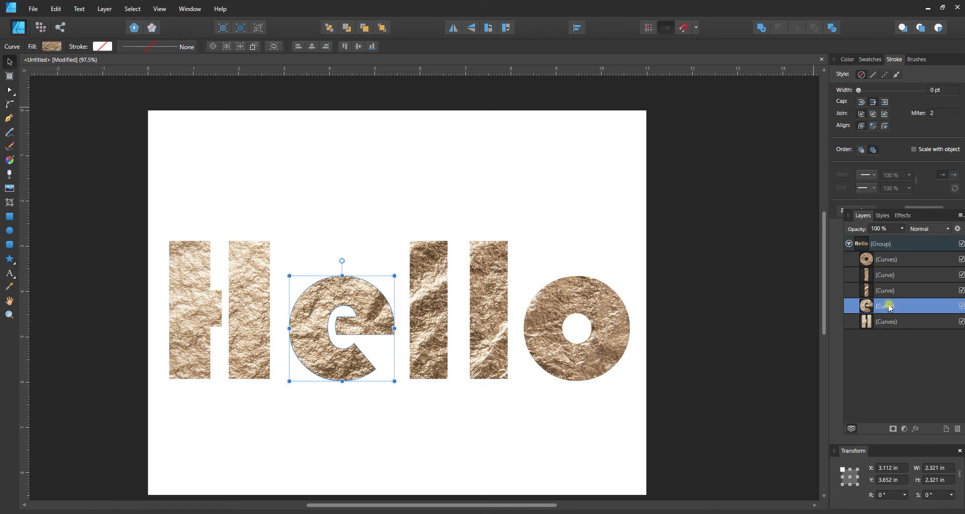
{"action": "left_click", "coordinate": [888, 275], "text": "ctrl"}
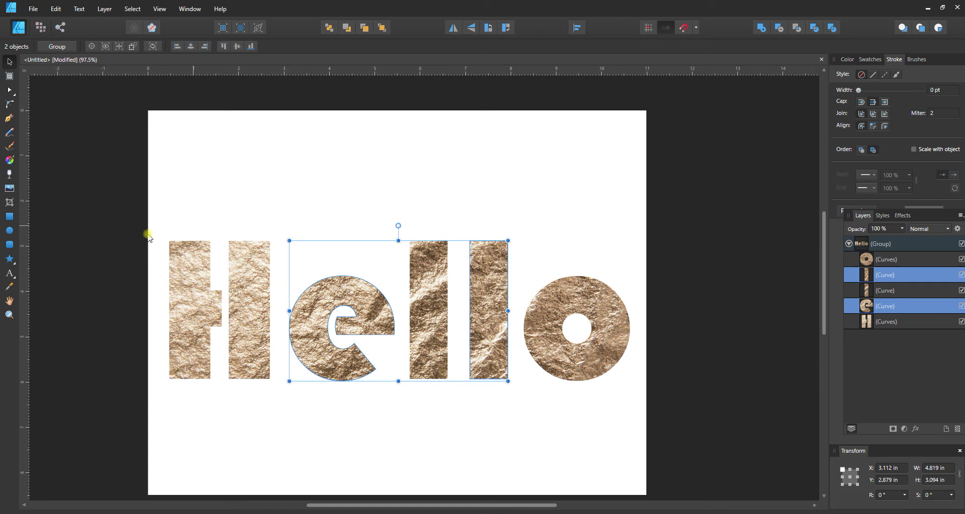
{"action": "left_click", "coordinate": [9, 159]}
- Fill the e and second l with the silver foil bitmap texture-2425480_1280.jpg, scaled to fit
{"action": "left_click", "coordinate": [110, 47]}
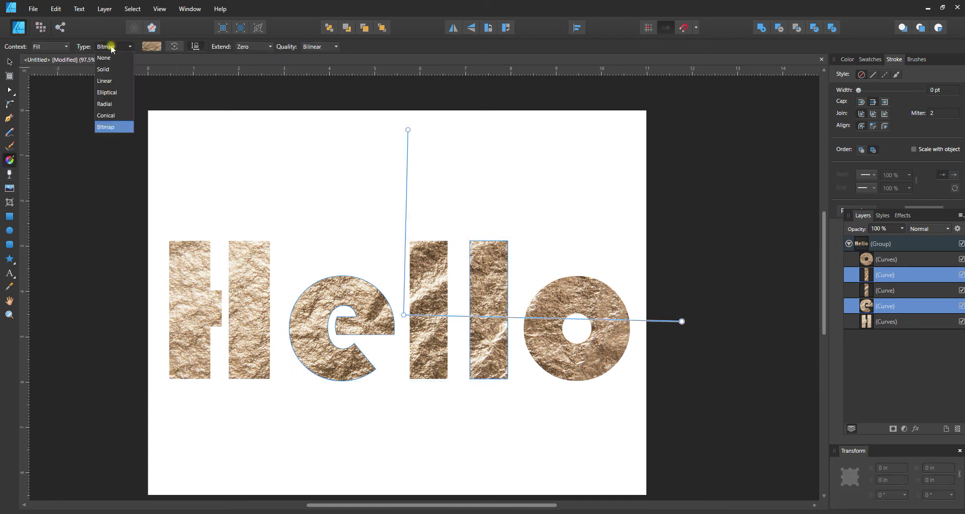
{"action": "left_click", "coordinate": [104, 130]}
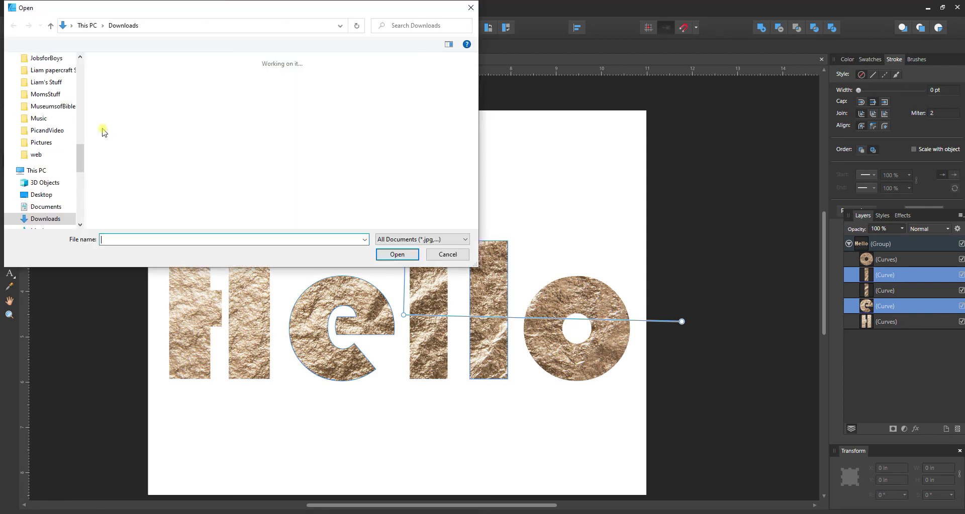
{"action": "scroll", "coordinate": [251, 181], "scroll_direction": "down", "scroll_amount": 3}
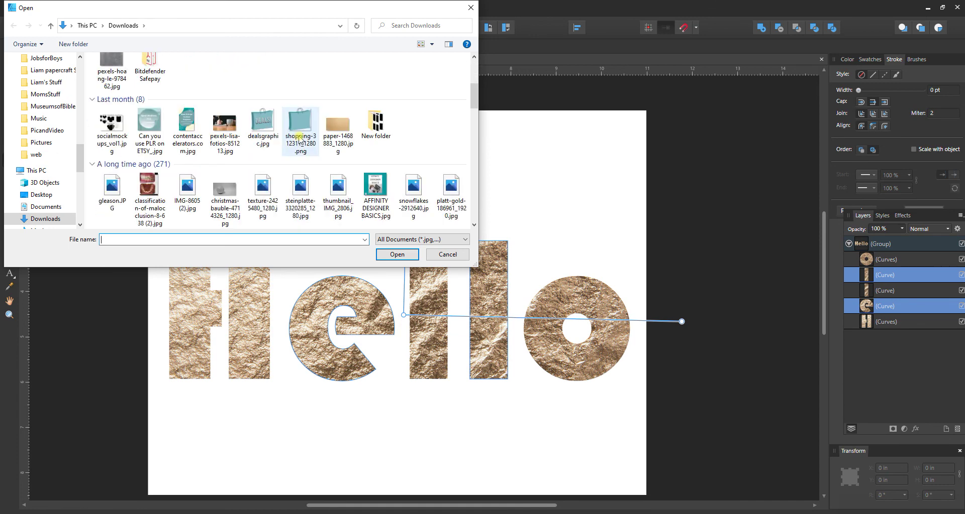
{"action": "left_click", "coordinate": [251, 181]}
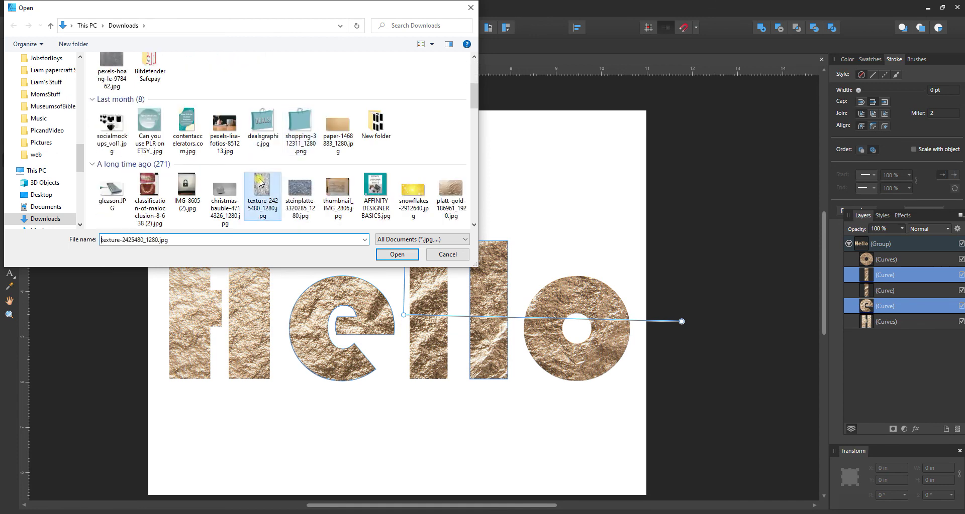
{"action": "left_click", "coordinate": [396, 255]}
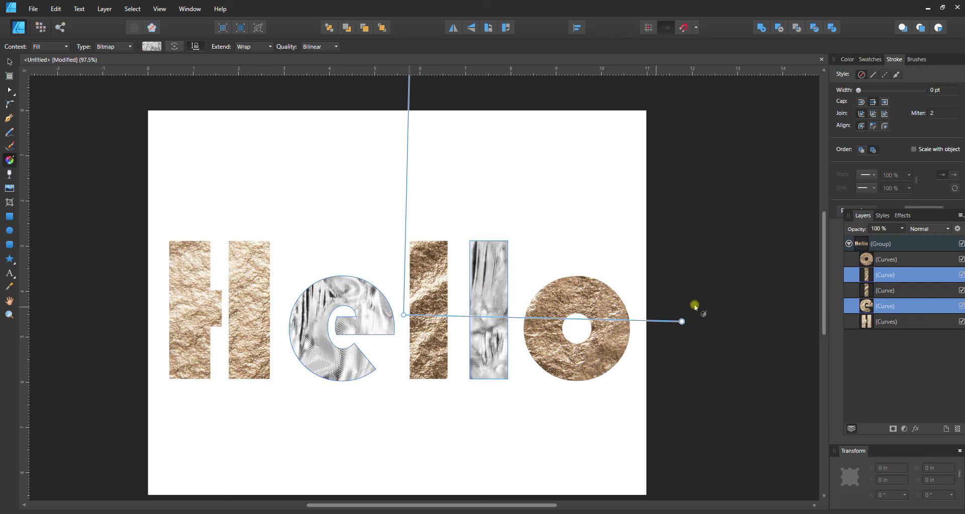
{"action": "left_click_drag", "start_coordinate": [695, 307], "coordinate": [437, 301]}
{"action": "left_click", "coordinate": [705, 371]}
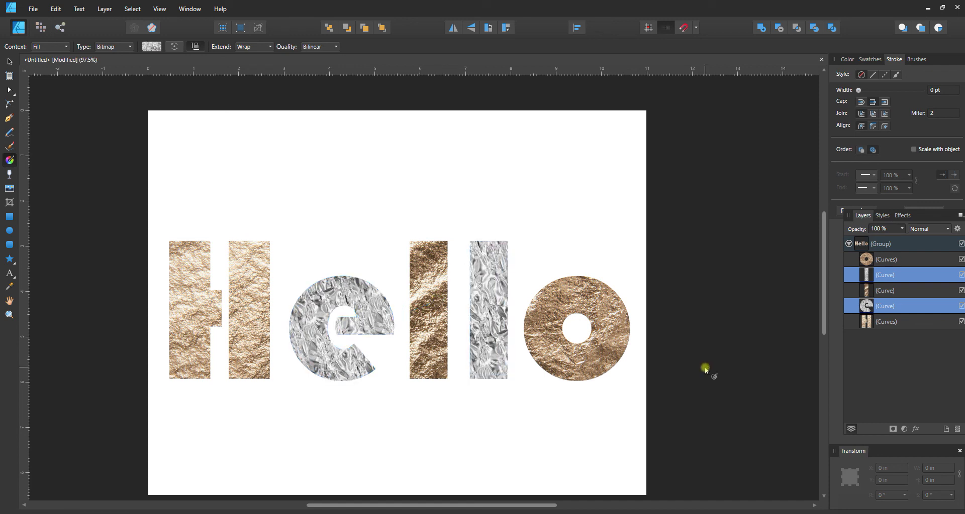